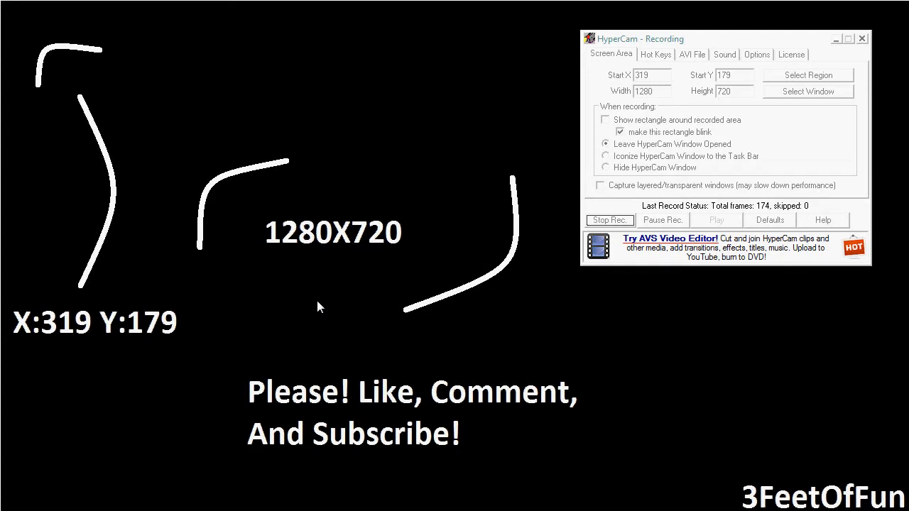
In Screen Area settings keep 'show rectangle' off and 'make this rectangle blink' on.
click(610, 54)
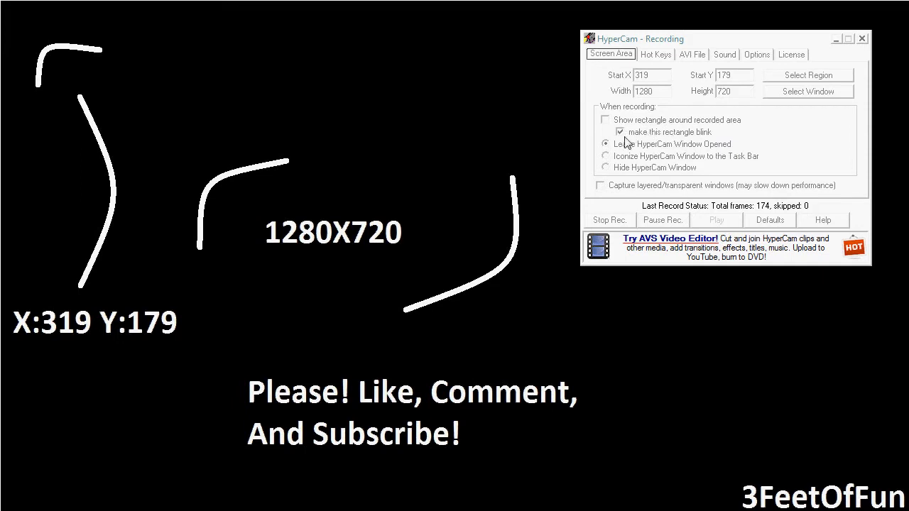
click(619, 133)
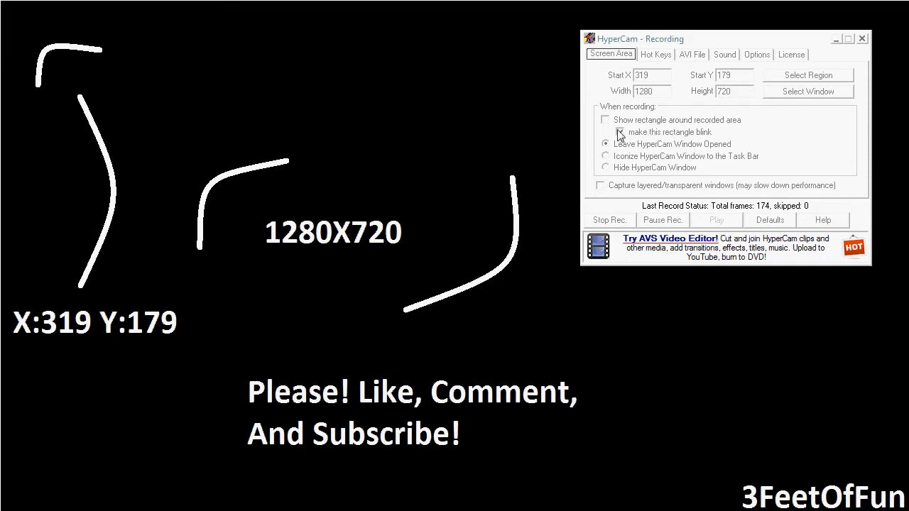